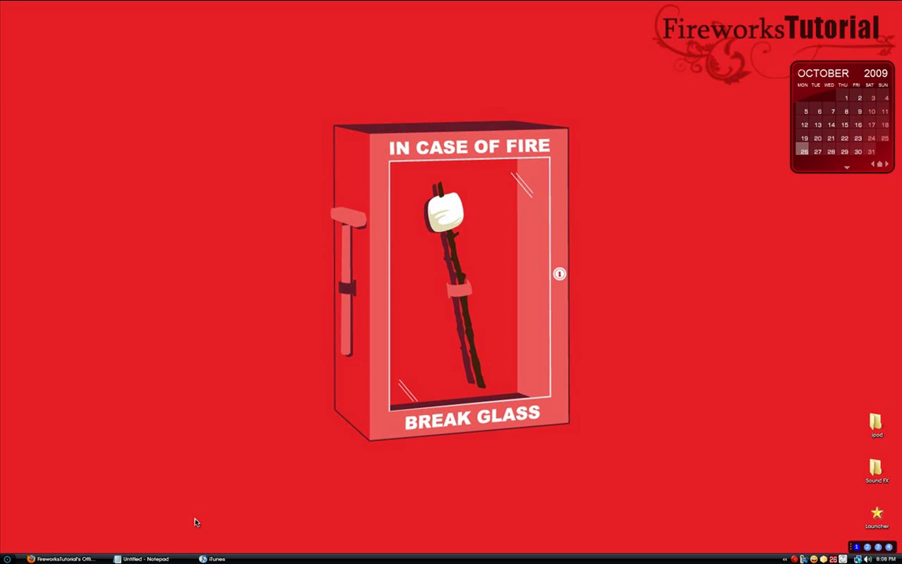
- Bring back the FireworksTutorial site window and highlight its fireworkstutorial.co.cc address
{"action": "left_click", "coordinate": [62, 558]}
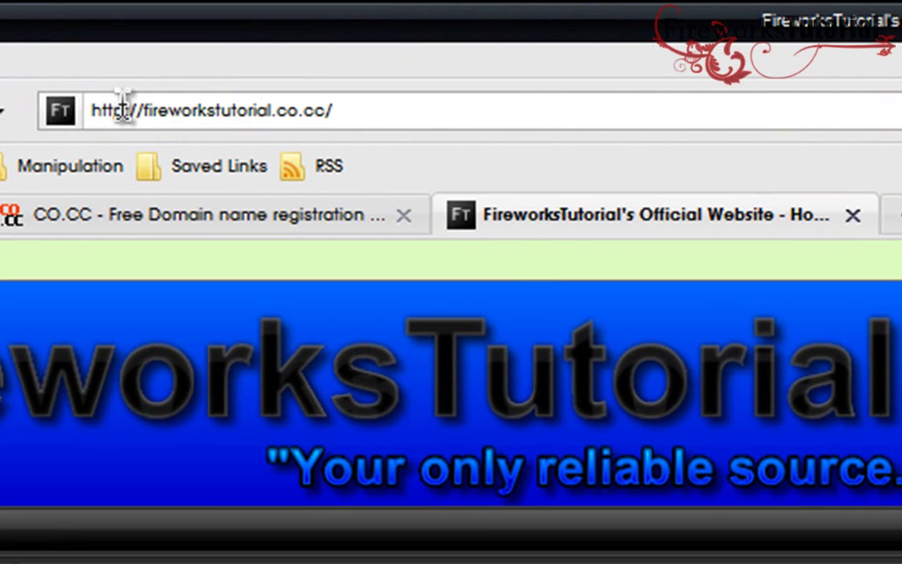
{"action": "left_click_drag", "start_coordinate": [121, 110], "coordinate": [356, 114]}
{"action": "left_click", "coordinate": [356, 115]}
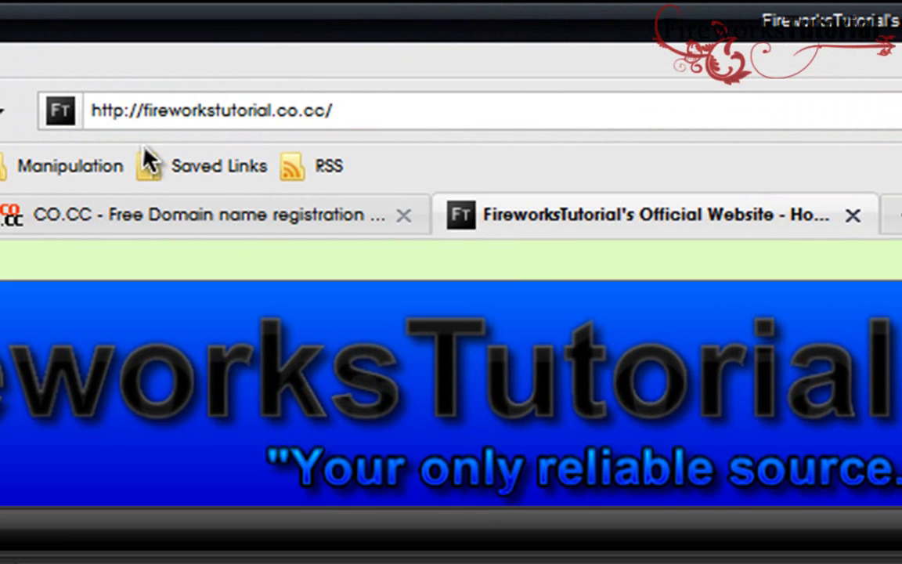
{"action": "left_click_drag", "start_coordinate": [461, 113], "coordinate": [110, 90]}
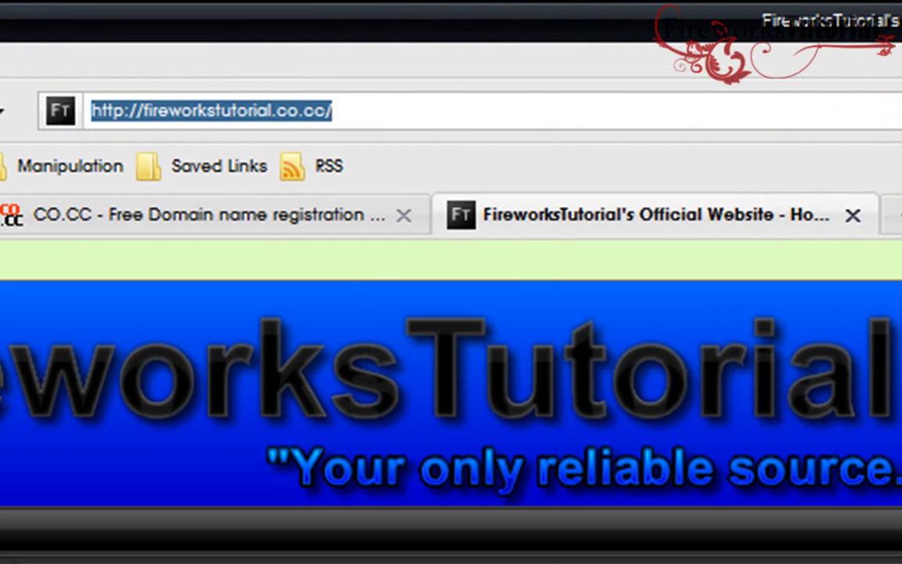
{"action": "key", "text": "alt+Tab"}
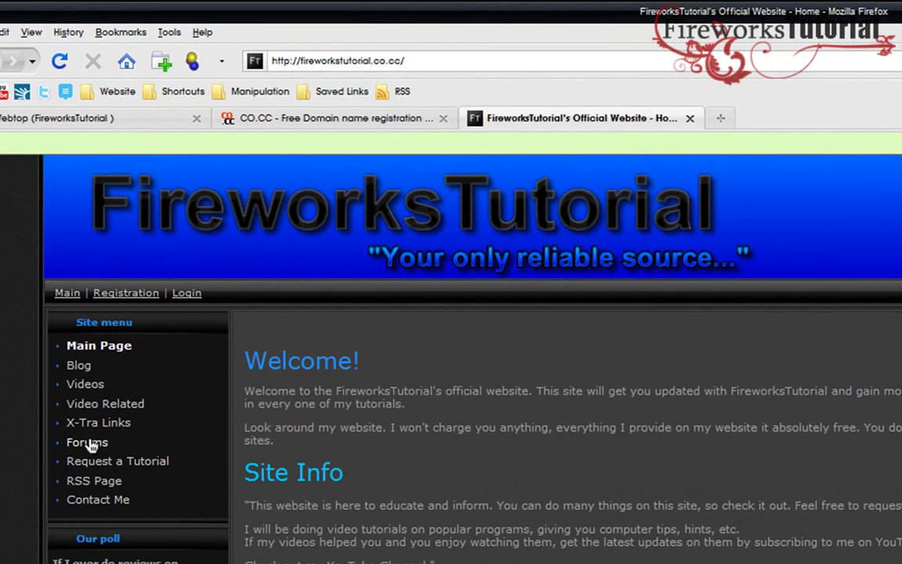
- Open the site's Blog page, highlight parts of its index/0-32 address, then close the tab
{"action": "left_click", "coordinate": [78, 366]}
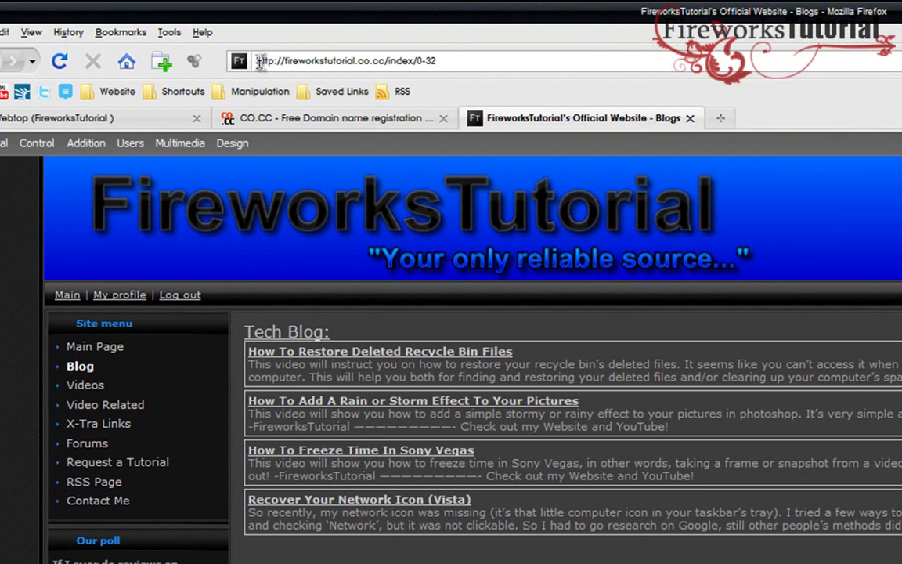
{"action": "mouse_move", "coordinate": [255, 61]}
{"action": "left_mouse_down"}
{"action": "mouse_move", "coordinate": [409, 62]}
{"action": "mouse_move", "coordinate": [342, 60]}
{"action": "left_mouse_up"}
{"action": "left_click", "coordinate": [387, 61]}
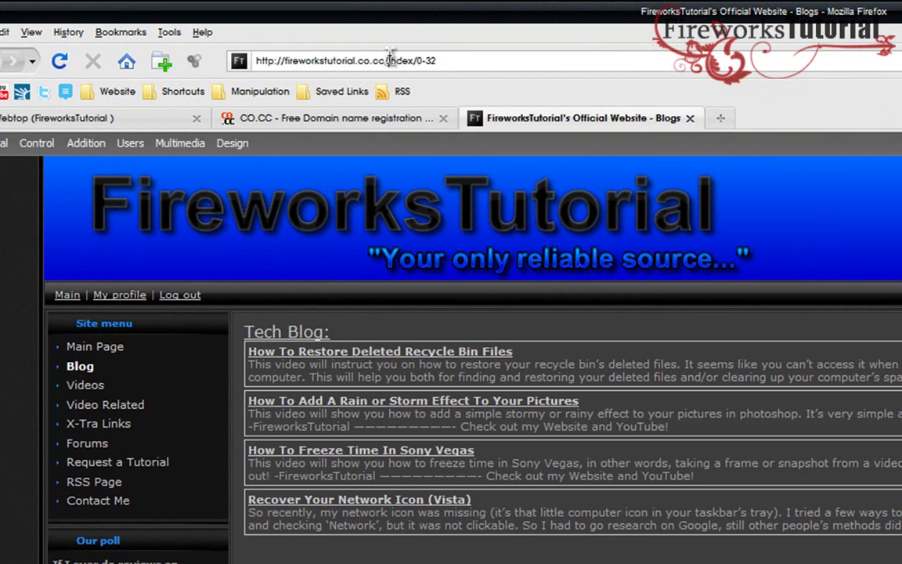
{"action": "left_click_drag", "start_coordinate": [256, 60], "coordinate": [400, 62]}
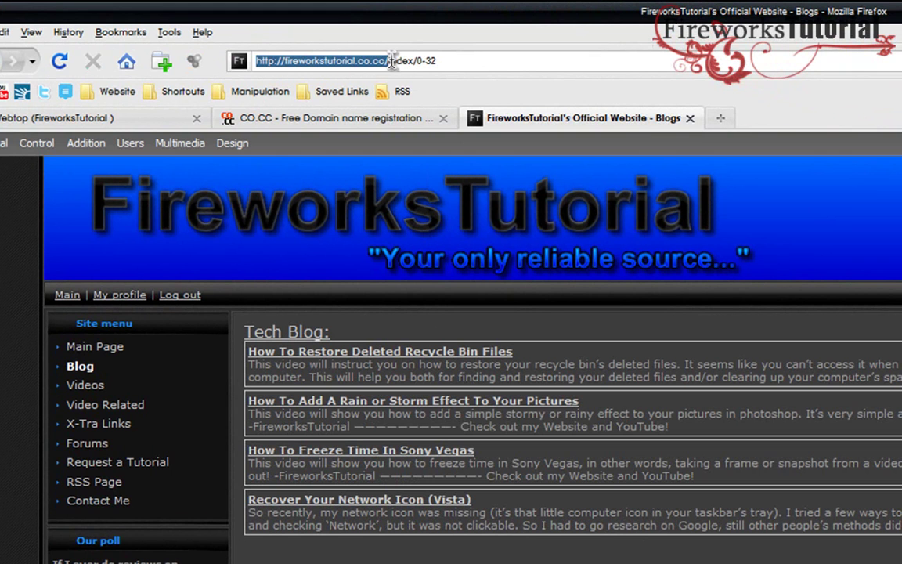
{"action": "left_click_drag", "start_coordinate": [436, 61], "coordinate": [385, 62]}
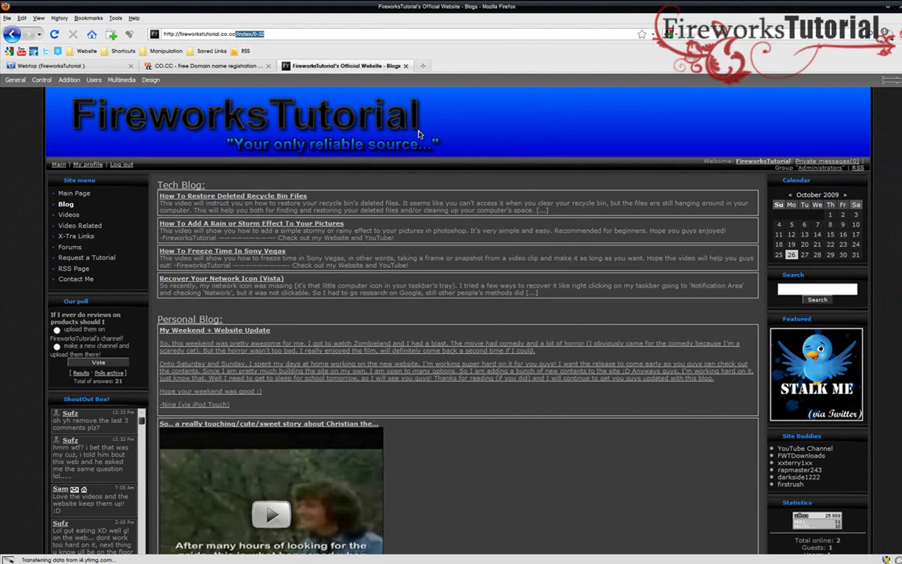
{"action": "key", "text": "ctrl+w"}
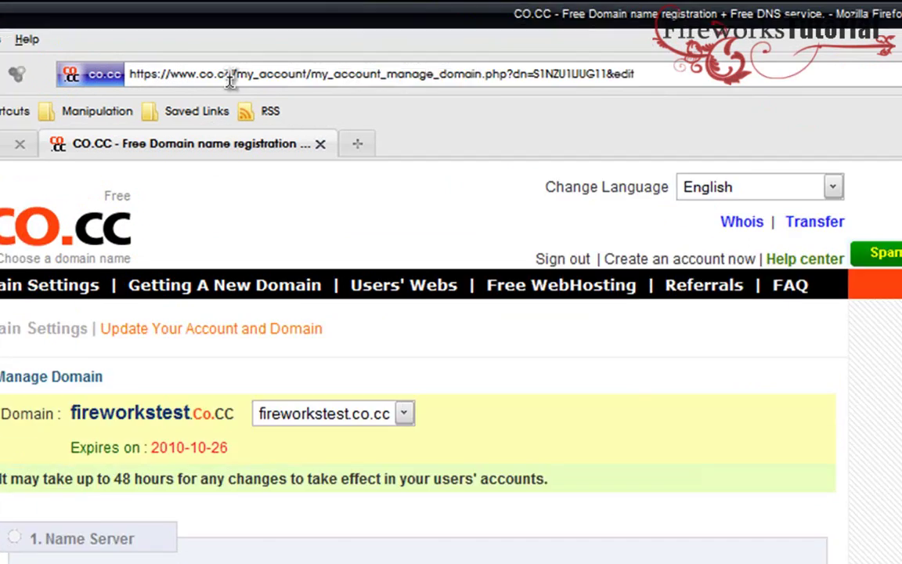
- Strip the page path after co.cc from the address to load the CO.CC home page
{"action": "left_click_drag", "start_coordinate": [227, 33], "coordinate": [412, 34]}
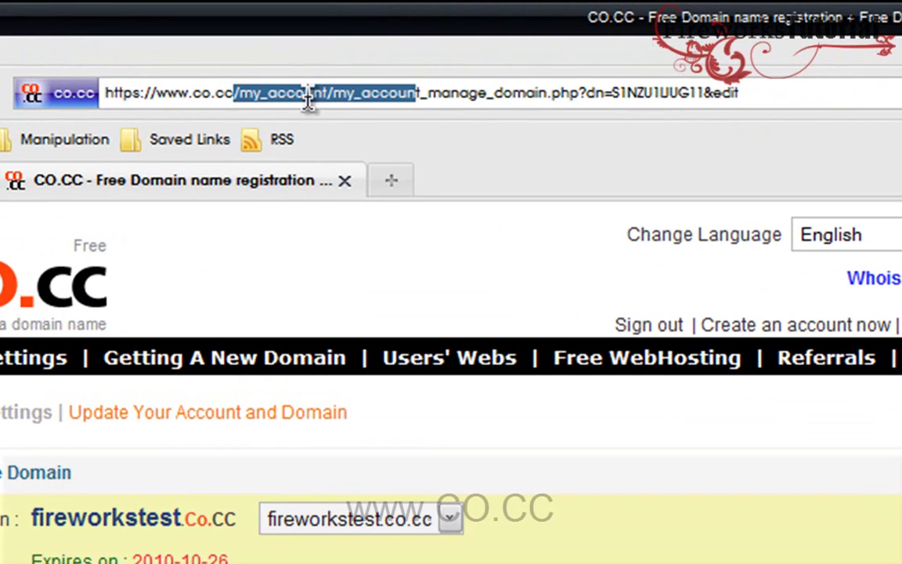
{"action": "key", "text": "BackSpace"}
{"action": "key", "text": "Return"}
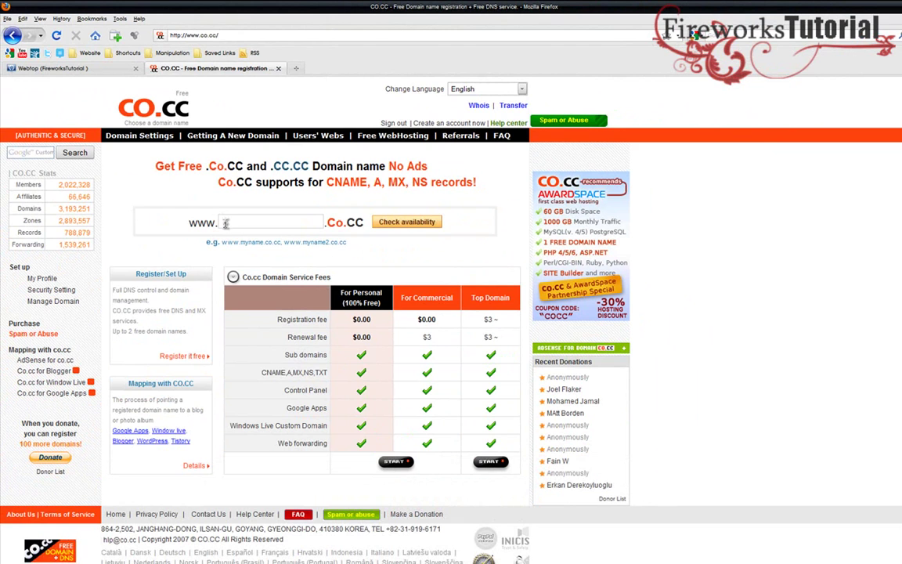
{"action": "left_click", "coordinate": [259, 222]}
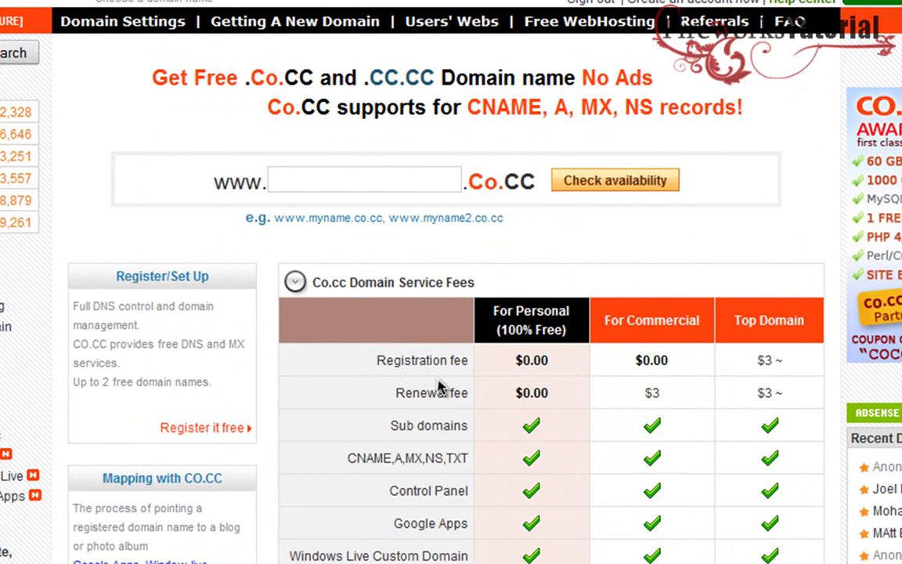
{"action": "type", "text": "your"}
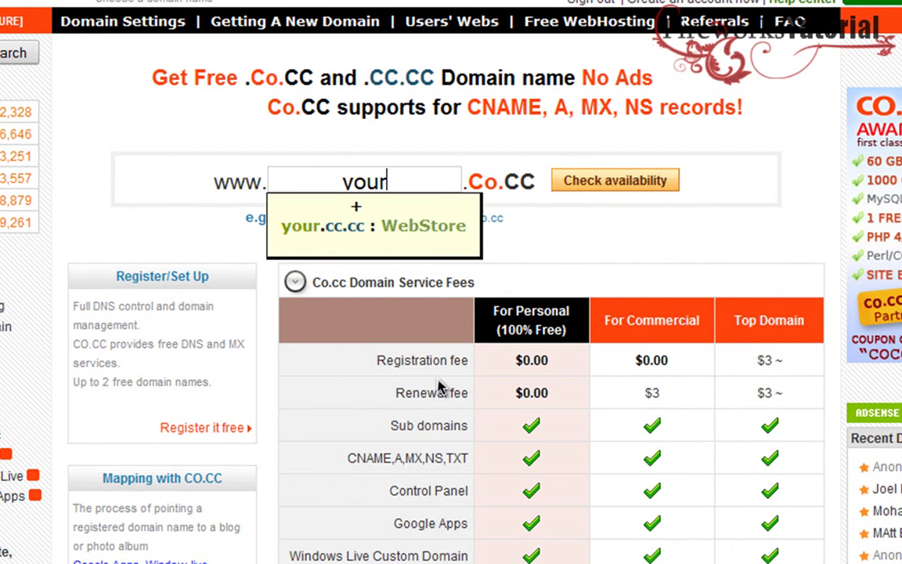
{"action": "type", "text": "website"}
{"action": "left_click", "coordinate": [140, 198]}
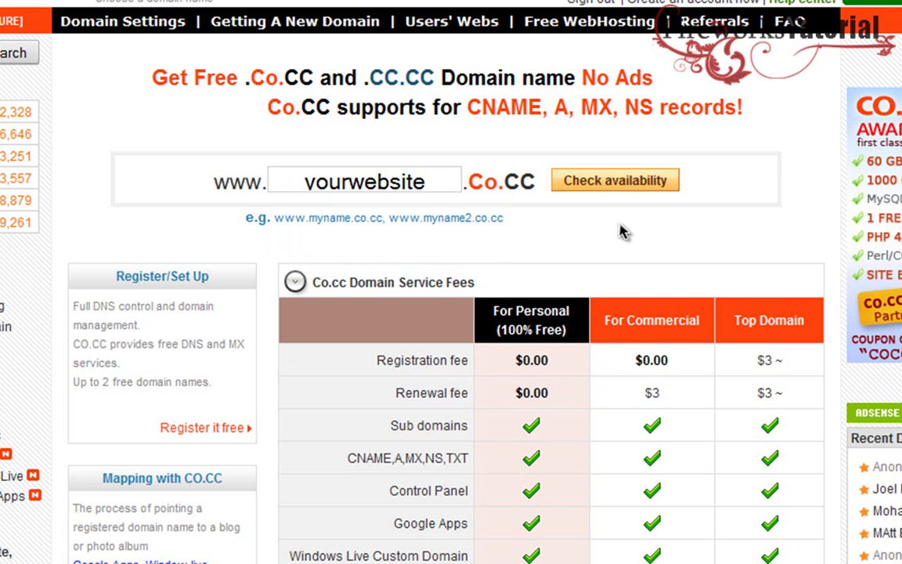
{"action": "double_click", "coordinate": [389, 182]}
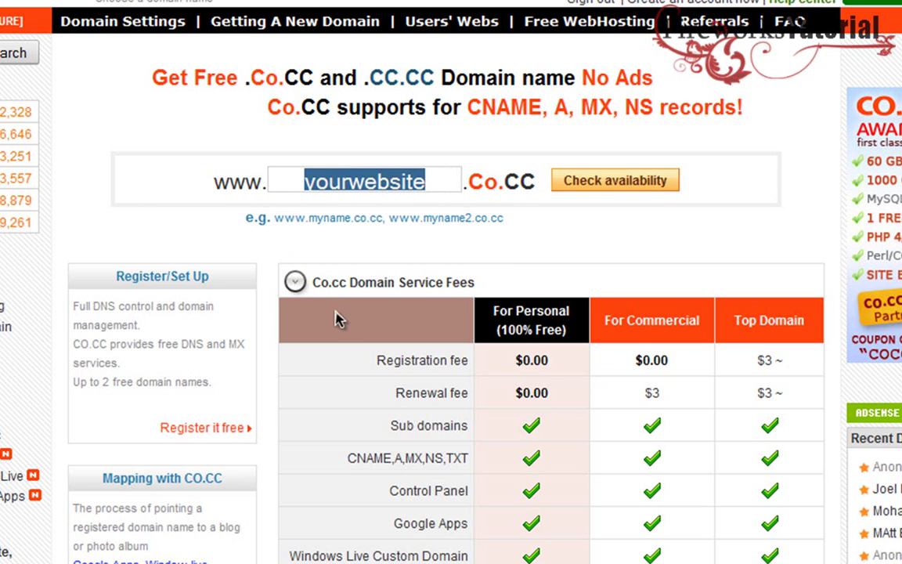
{"action": "left_click", "coordinate": [306, 182]}
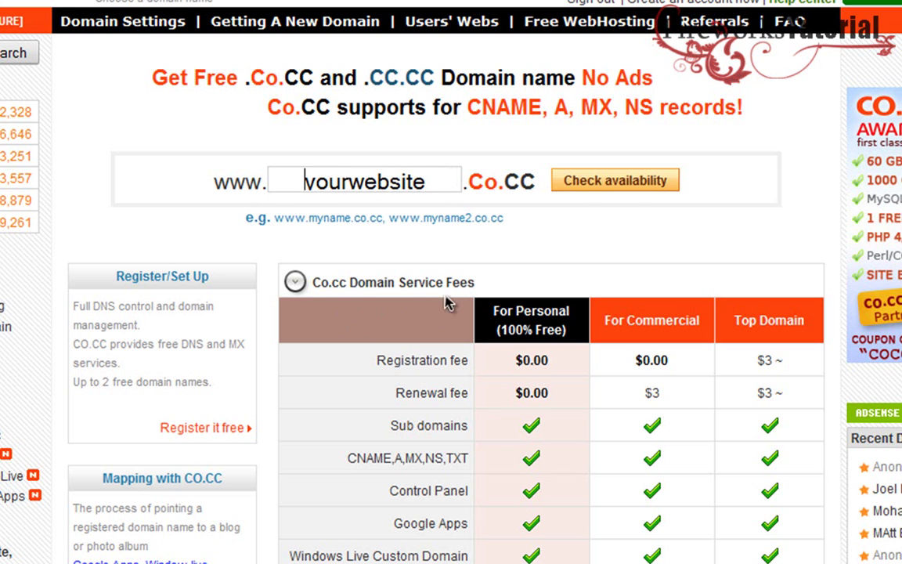
{"action": "double_click", "coordinate": [396, 179]}
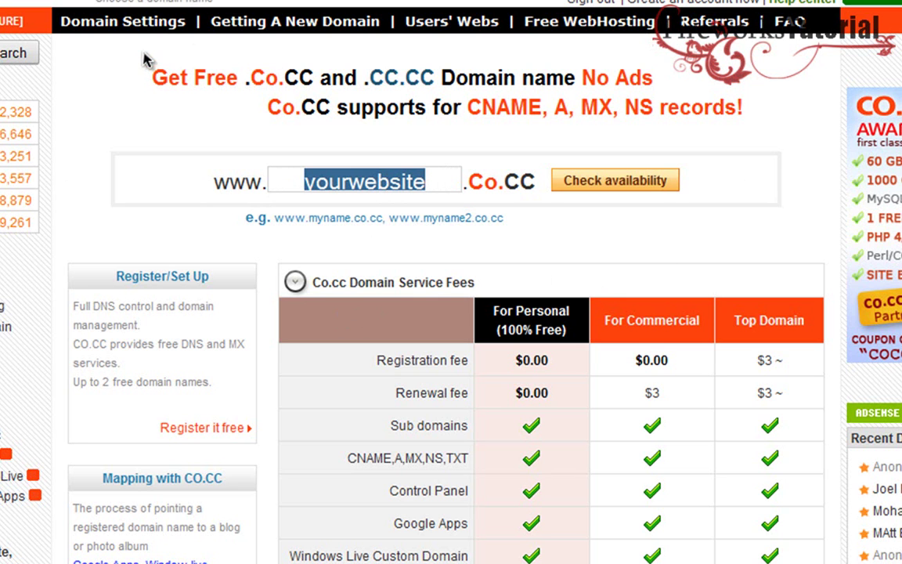
{"action": "left_click", "coordinate": [123, 21]}
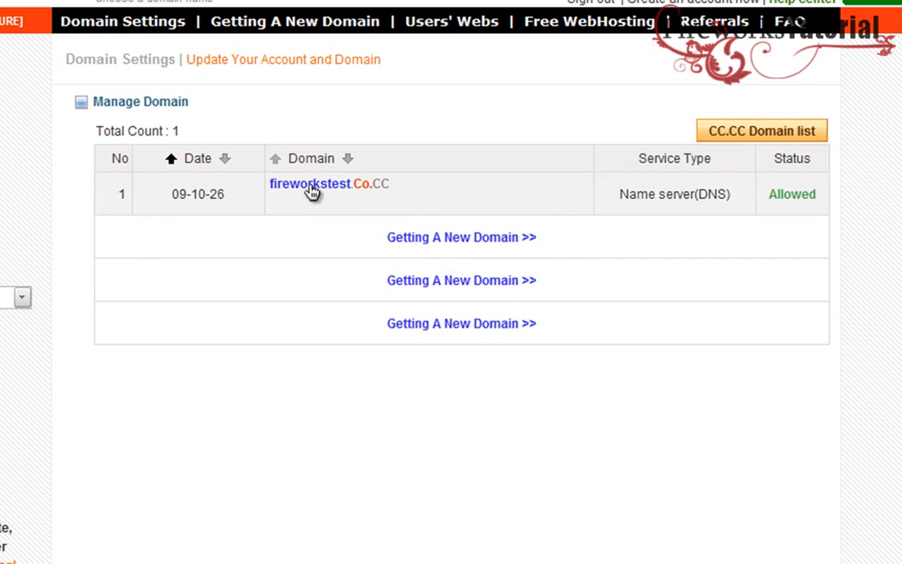
- Open fireworkstest.co.cc's setup page showing name servers ns1.ucoz.net and ns2.ucoz.net
{"action": "left_click", "coordinate": [313, 192]}
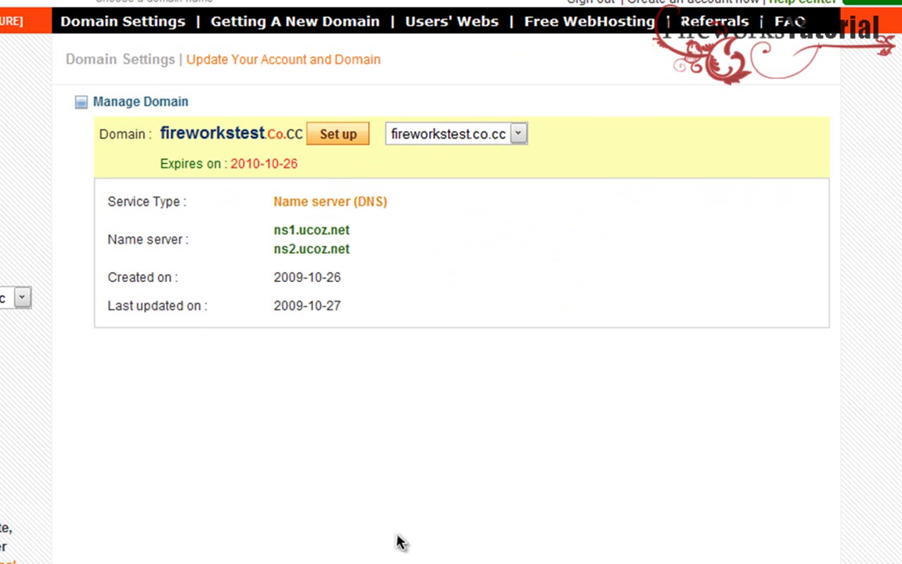
{"action": "left_click", "coordinate": [333, 135]}
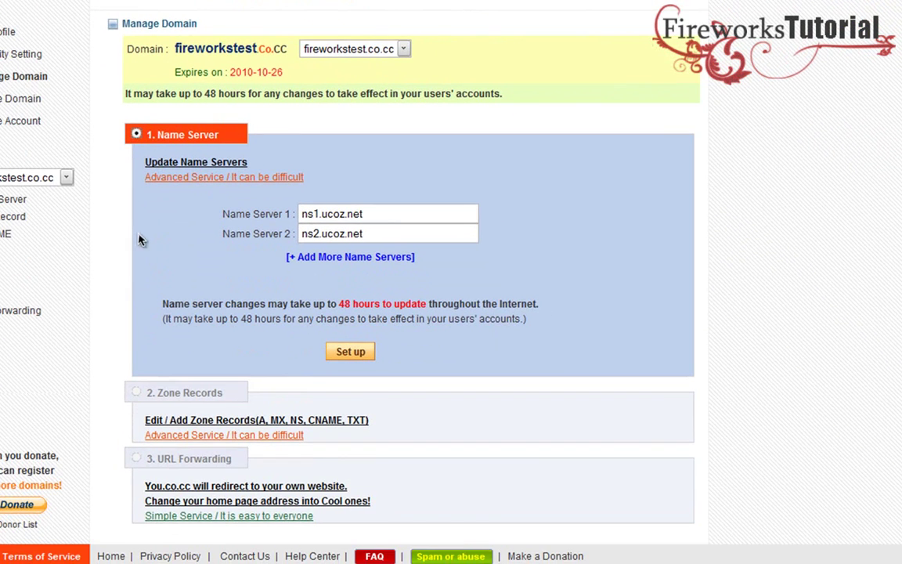
- Expand the Zone Records and URL Forwarding options below the name servers
{"action": "scroll", "coordinate": [141, 317], "scroll_direction": "down", "scroll_amount": 2}
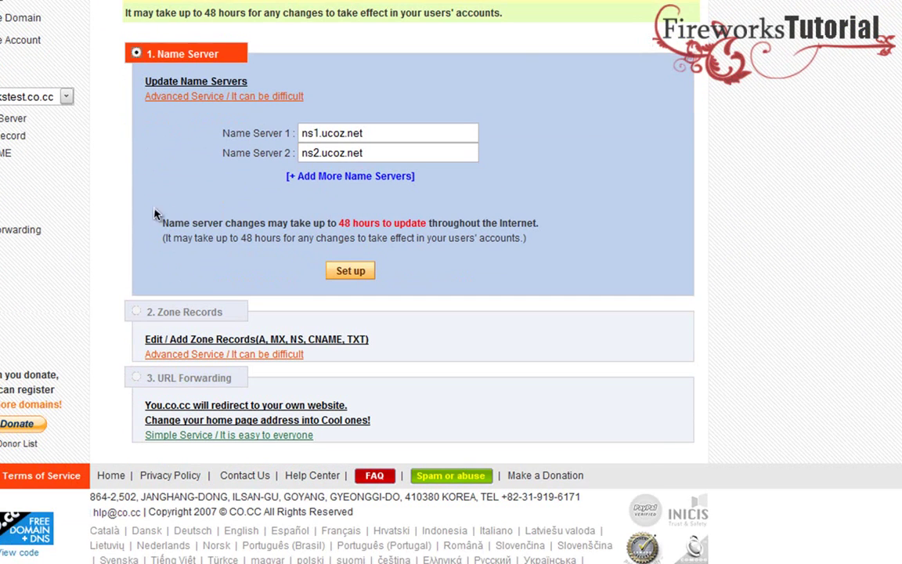
{"action": "left_click", "coordinate": [136, 312]}
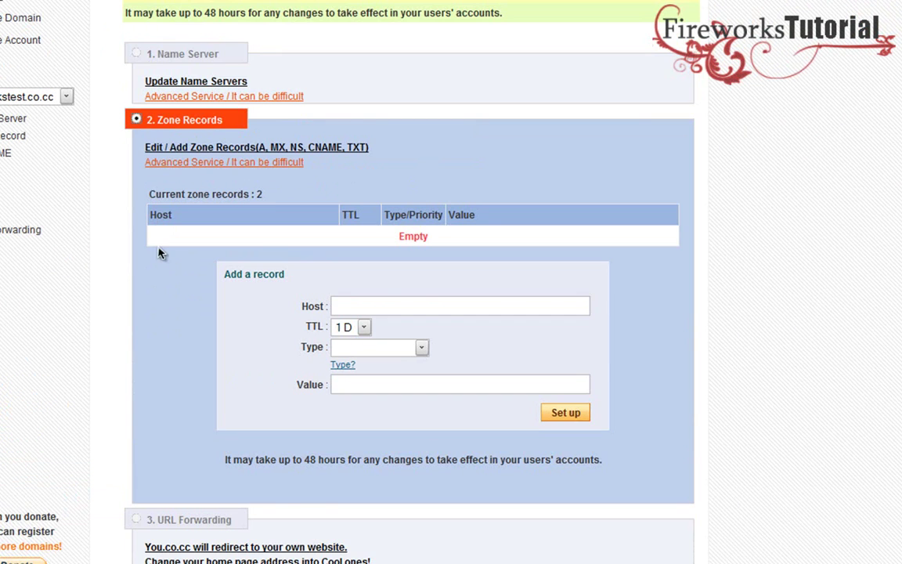
{"action": "scroll", "coordinate": [157, 266], "scroll_direction": "down", "scroll_amount": 3}
{"action": "left_click", "coordinate": [135, 425]}
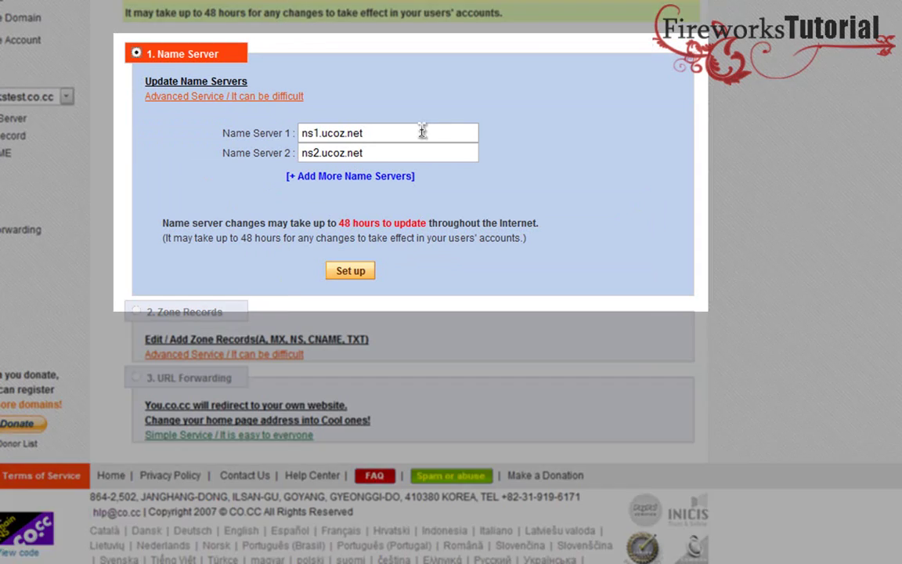
- Paste ns1.ucoz.net and ns2.ucoz.net into the two Name Server fields
{"action": "mouse_move", "coordinate": [422, 131]}
{"action": "left_mouse_down"}
{"action": "mouse_move", "coordinate": [195, 119]}
{"action": "mouse_move", "coordinate": [355, 132]}
{"action": "mouse_move", "coordinate": [461, 195]}
{"action": "left_mouse_up"}
{"action": "left_click", "coordinate": [491, 151]}
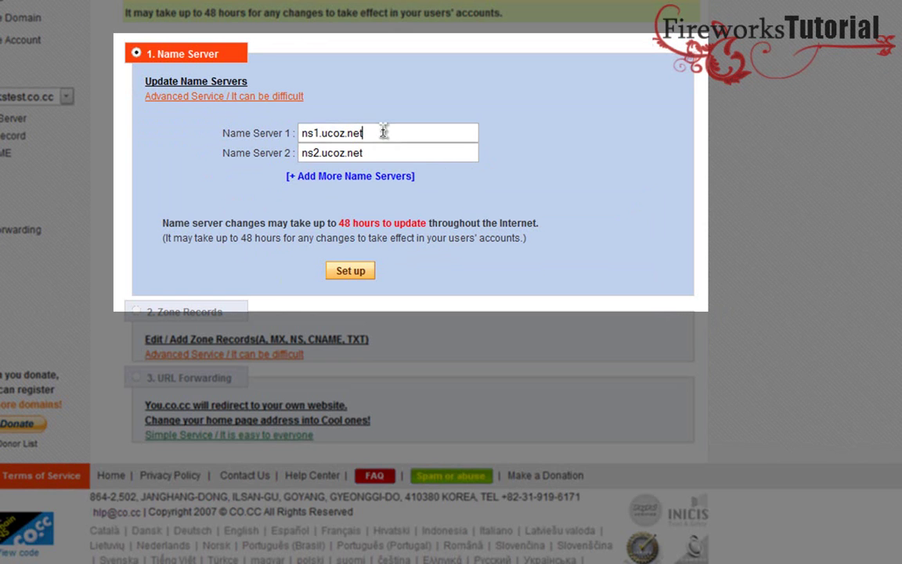
{"action": "left_click_drag", "start_coordinate": [383, 131], "coordinate": [286, 133]}
{"action": "key", "text": "ctrl+c"}
{"action": "left_click", "coordinate": [425, 160]}
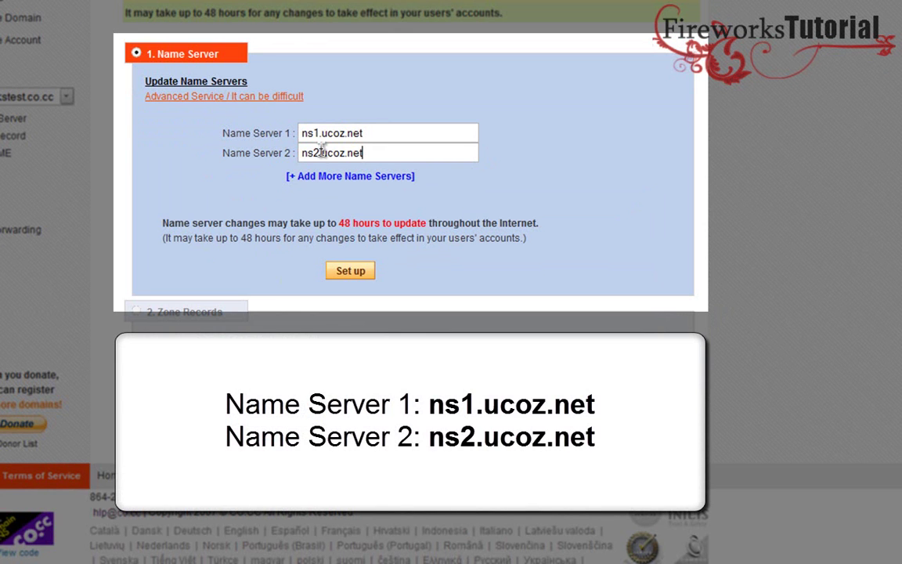
{"action": "left_click_drag", "start_coordinate": [304, 133], "coordinate": [361, 132]}
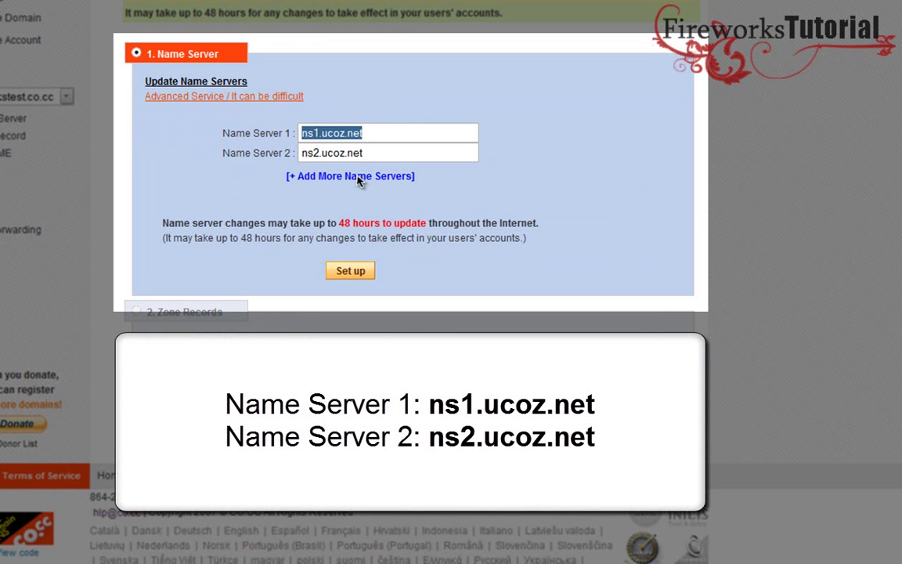
{"action": "key", "text": "ctrl+v"}
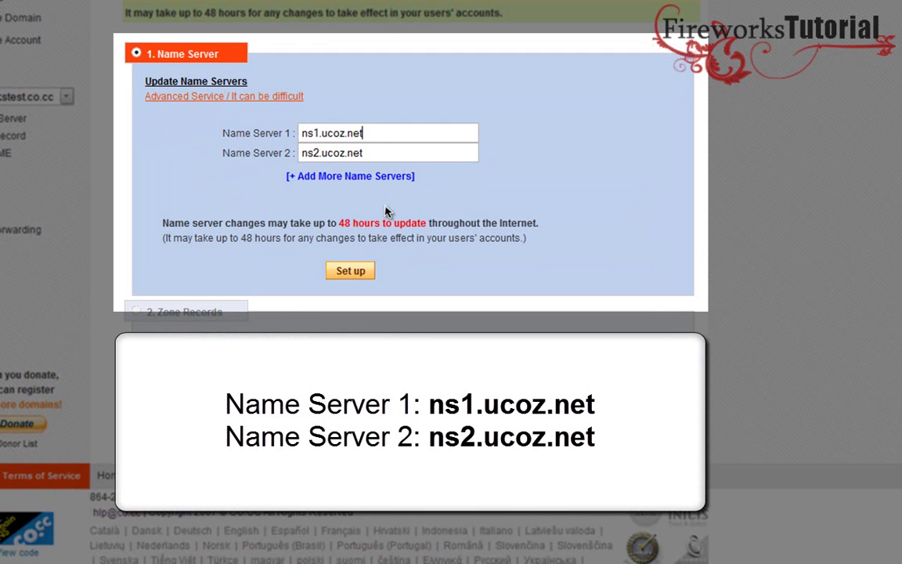
{"action": "left_click_drag", "start_coordinate": [361, 152], "coordinate": [223, 149]}
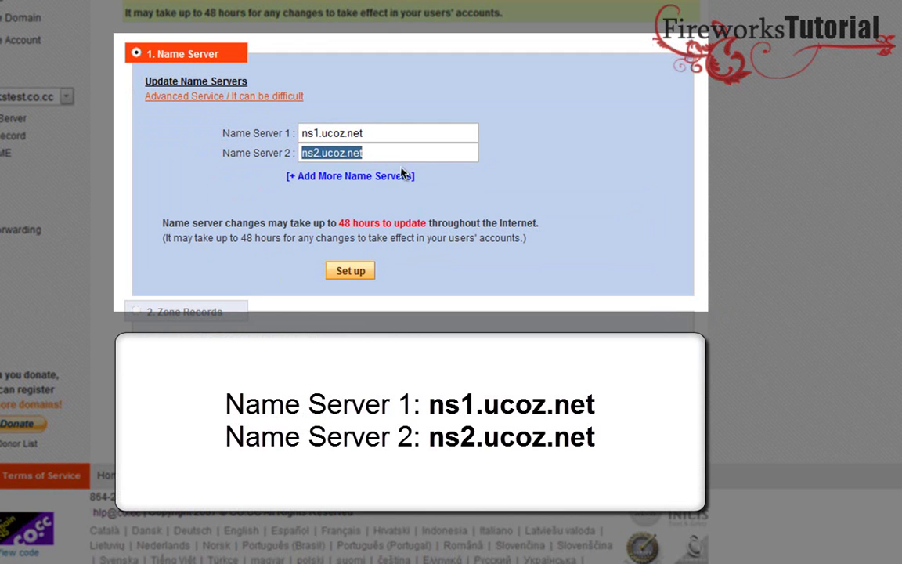
{"action": "key", "text": "ctrl+v"}
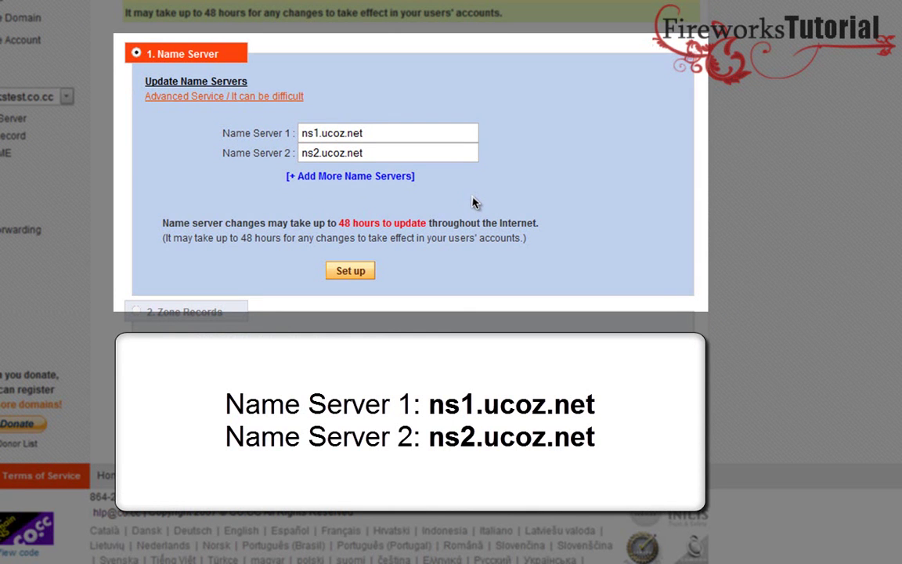
- Check both name server entries, then submit the change and confirm it
{"action": "left_click_drag", "start_coordinate": [364, 133], "coordinate": [257, 135]}
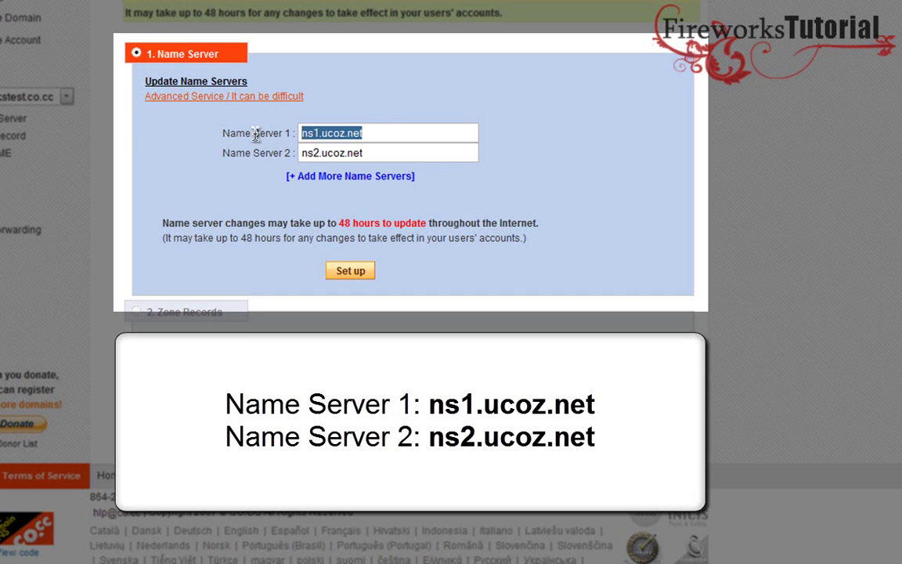
{"action": "left_click_drag", "start_coordinate": [411, 154], "coordinate": [297, 153]}
{"action": "left_click_drag", "start_coordinate": [425, 135], "coordinate": [199, 137]}
{"action": "left_click_drag", "start_coordinate": [405, 154], "coordinate": [200, 164]}
{"action": "left_click", "coordinate": [190, 152]}
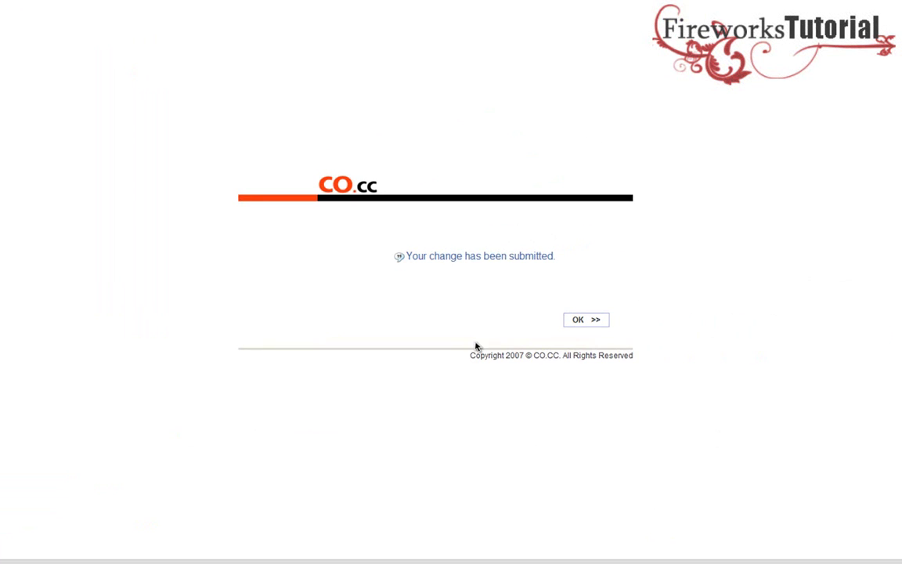
{"action": "left_click", "coordinate": [592, 324]}
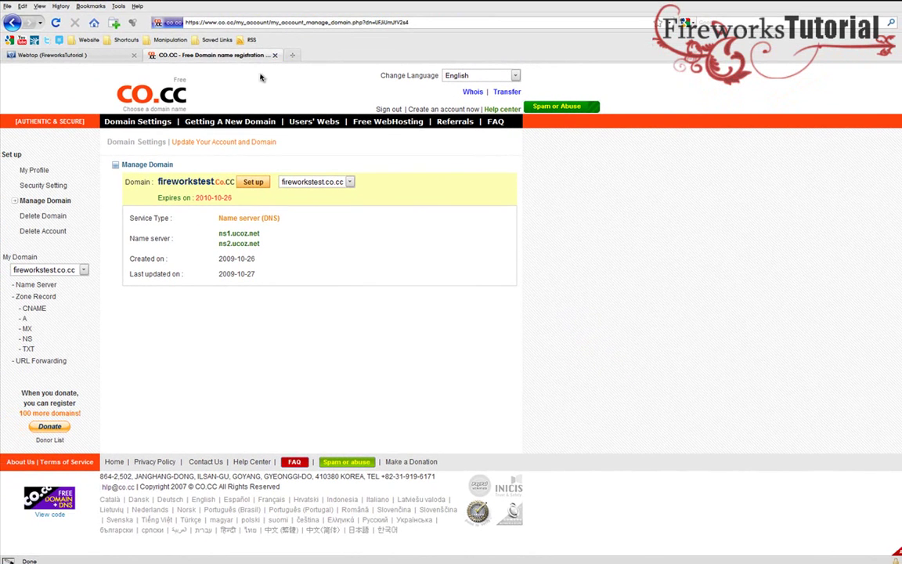
- Close the CO.CC tab and choose Domain attachment in the uCoz control panel
{"action": "left_click", "coordinate": [271, 58]}
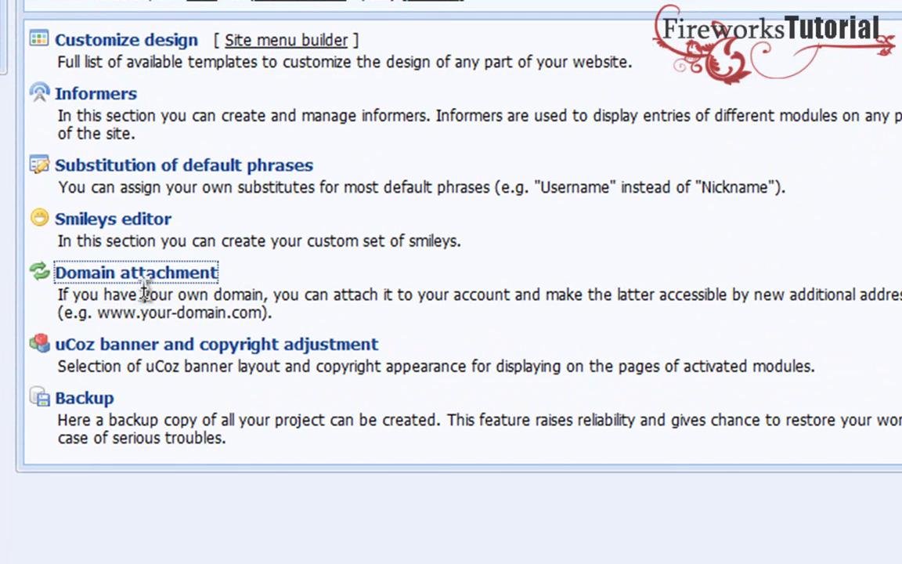
{"action": "left_click", "coordinate": [139, 274]}
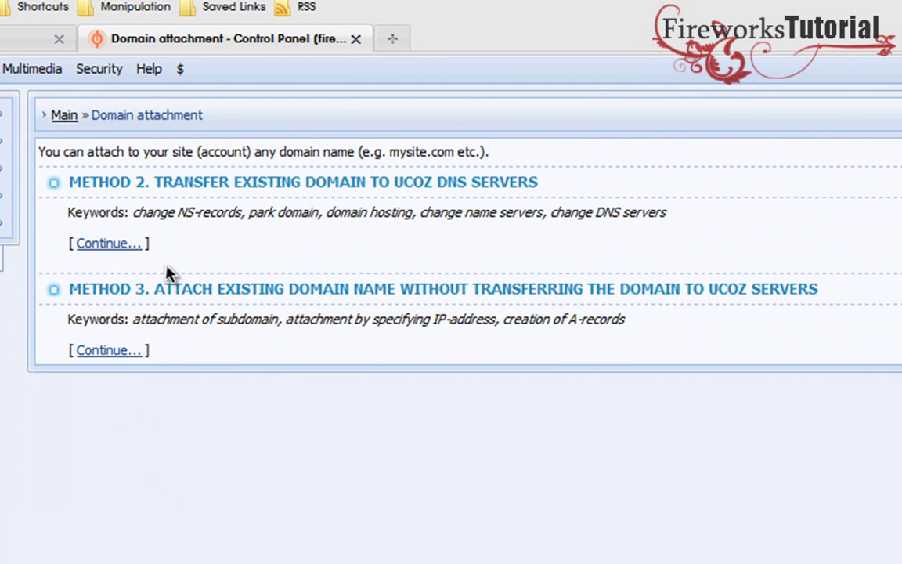
- Under Method 2, enter fireworkstest.co.cc as the domain name and park it
{"action": "left_click", "coordinate": [114, 244]}
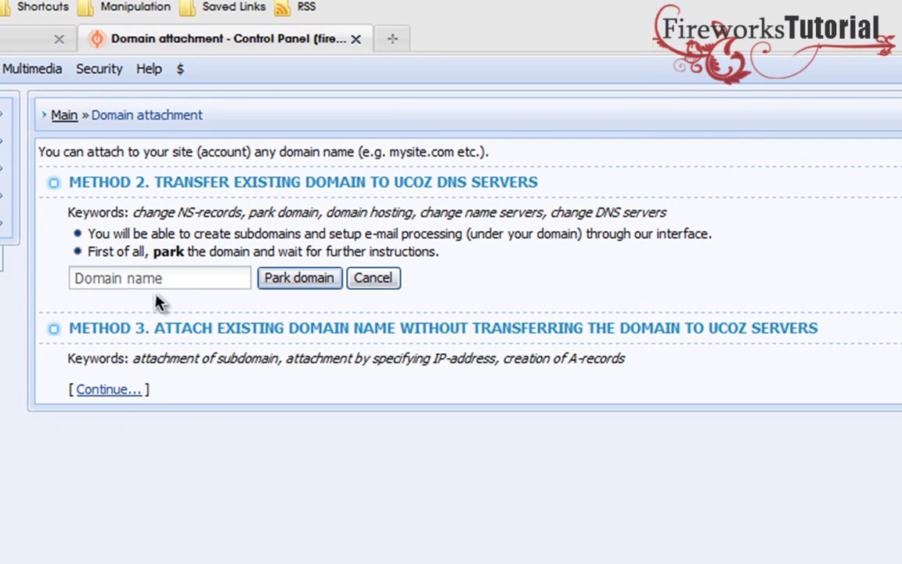
{"action": "left_click", "coordinate": [137, 278]}
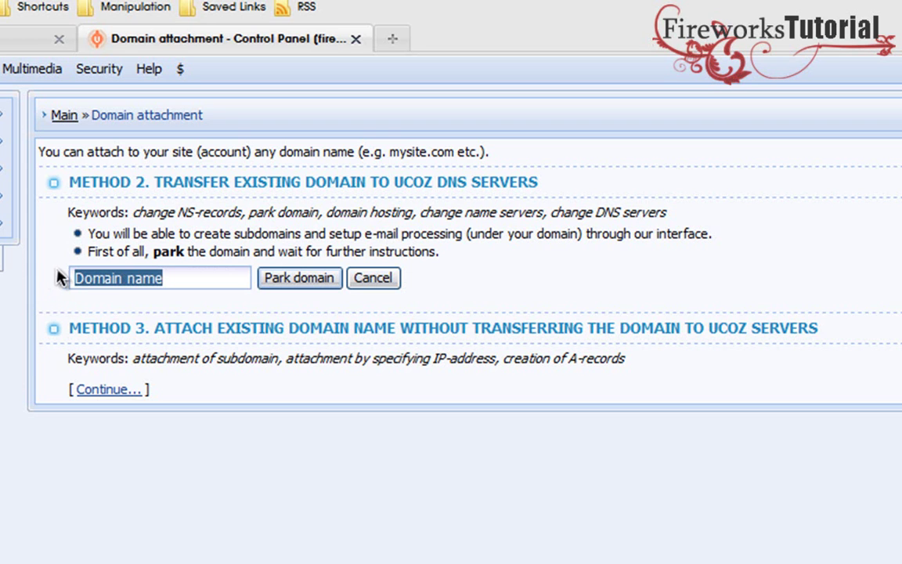
{"action": "type", "text": "fire"}
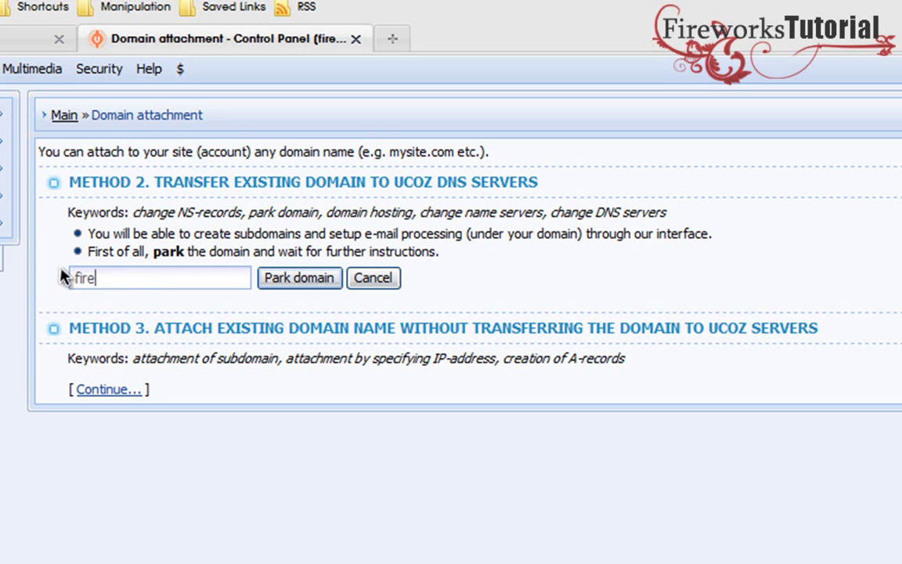
{"action": "type", "text": "workstest."}
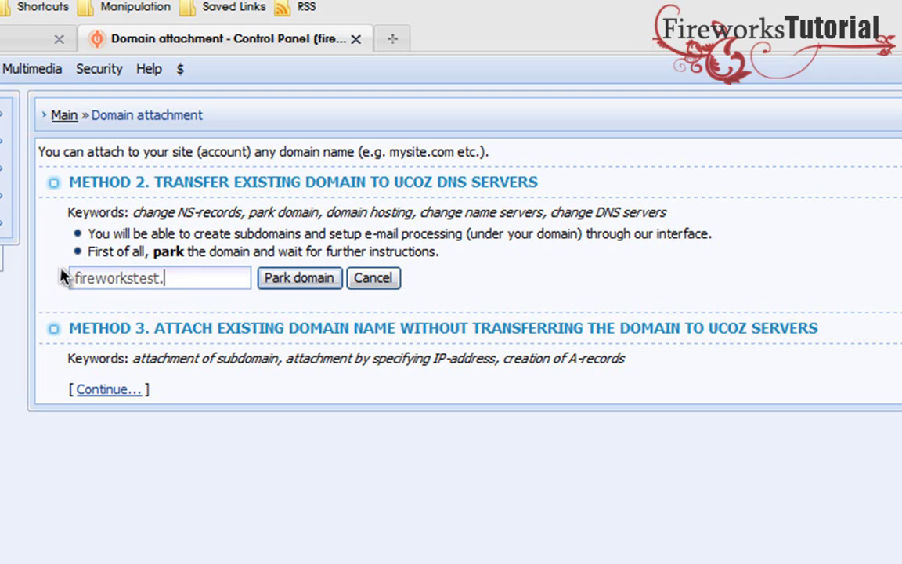
{"action": "type", "text": "co.cc"}
{"action": "left_click", "coordinate": [312, 284]}
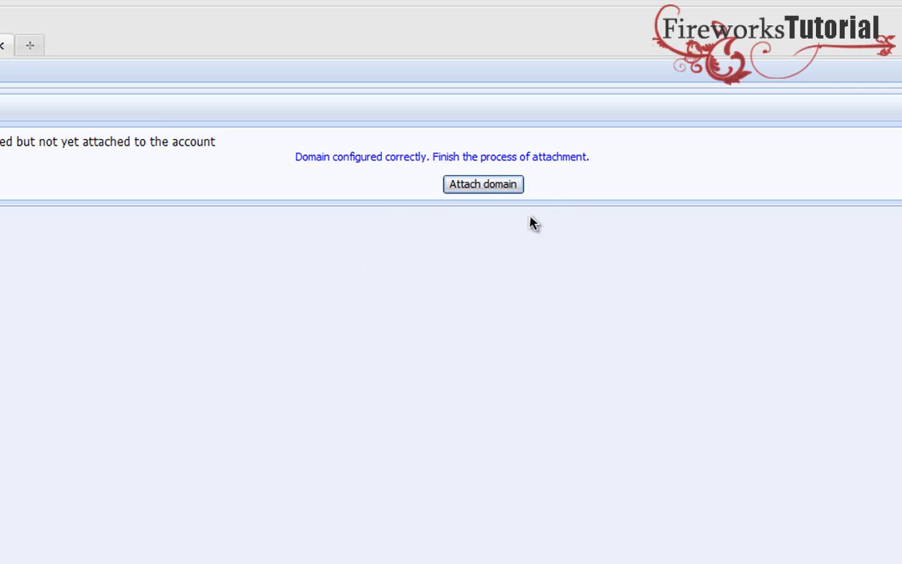
- Attach the parked fireworkstest.co.cc domain with the Attach domain button
{"action": "left_click", "coordinate": [476, 192]}
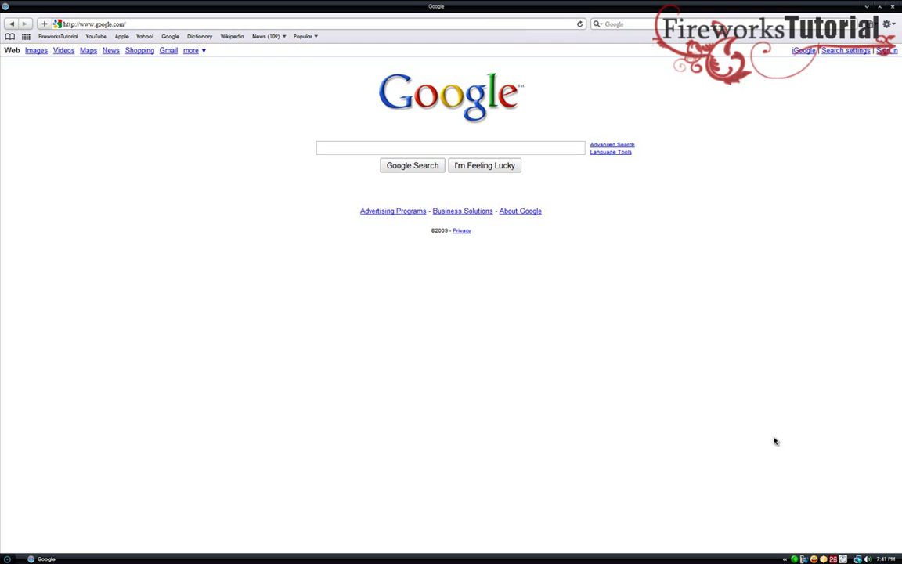
- Load fireworkstest.co.cc in the browser and open the site's Site Info page
{"action": "left_click", "coordinate": [135, 24]}
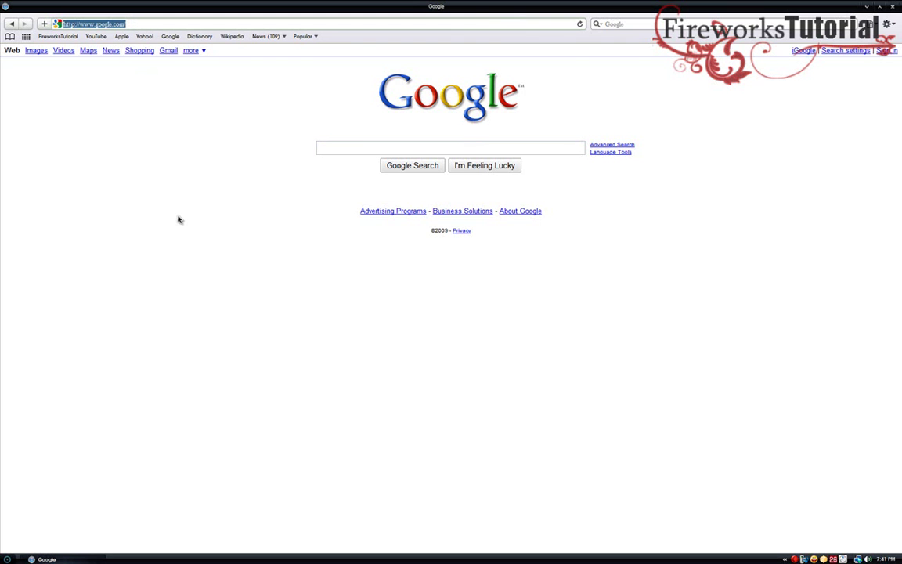
{"action": "type", "text": "firewor"}
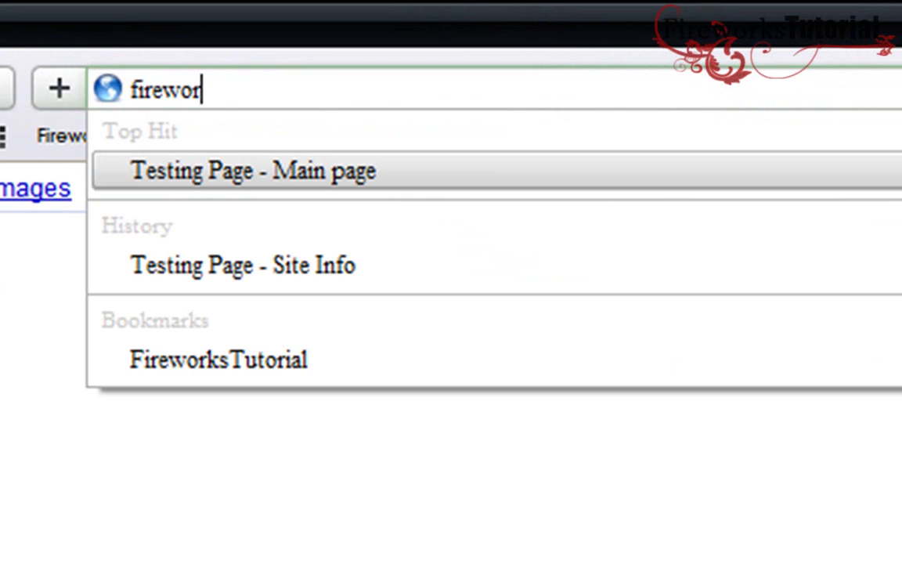
{"action": "type", "text": "kstest.c"}
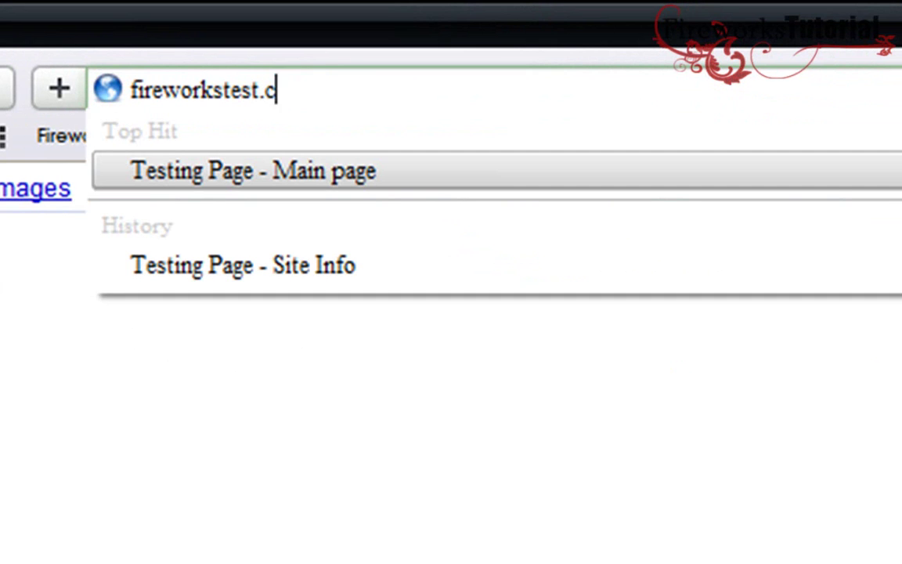
{"action": "type", "text": "o.cc"}
{"action": "key", "text": "Return"}
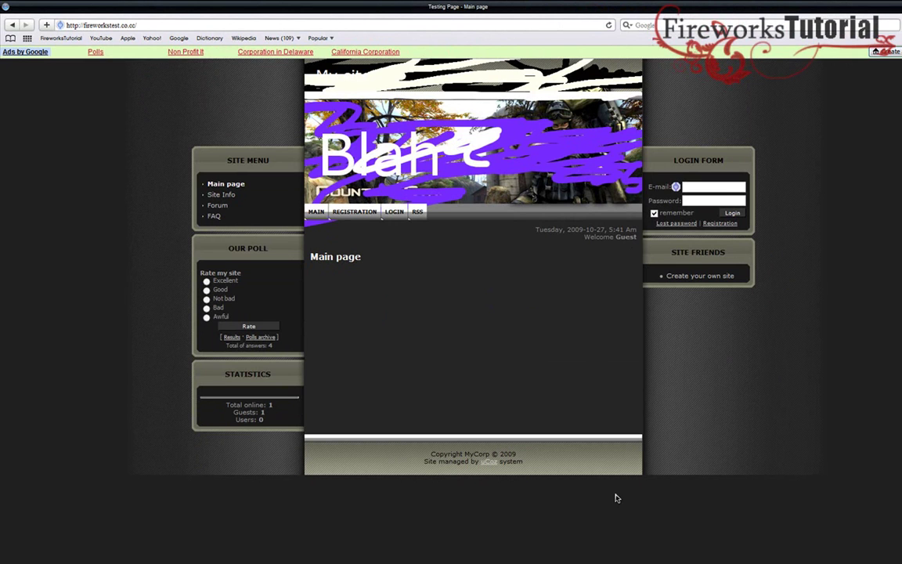
{"action": "left_click", "coordinate": [226, 196]}
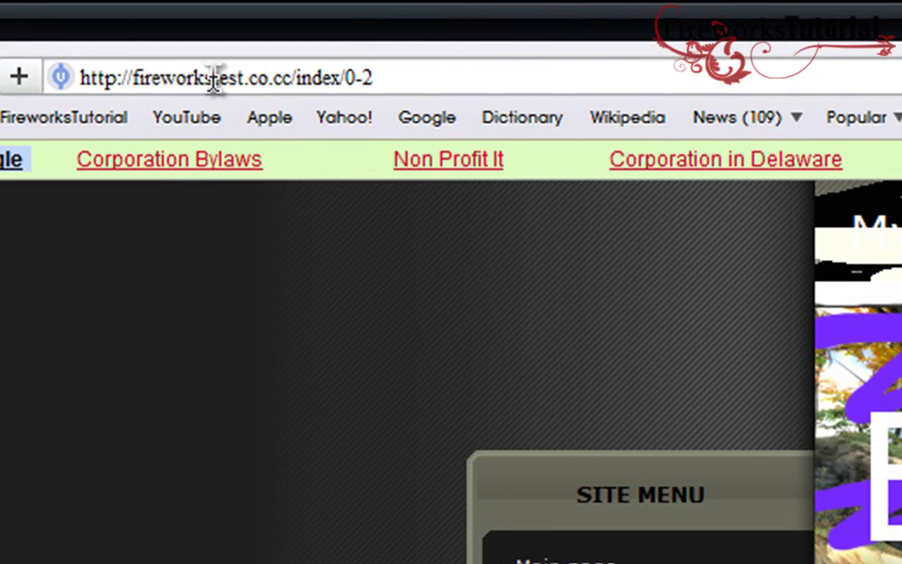